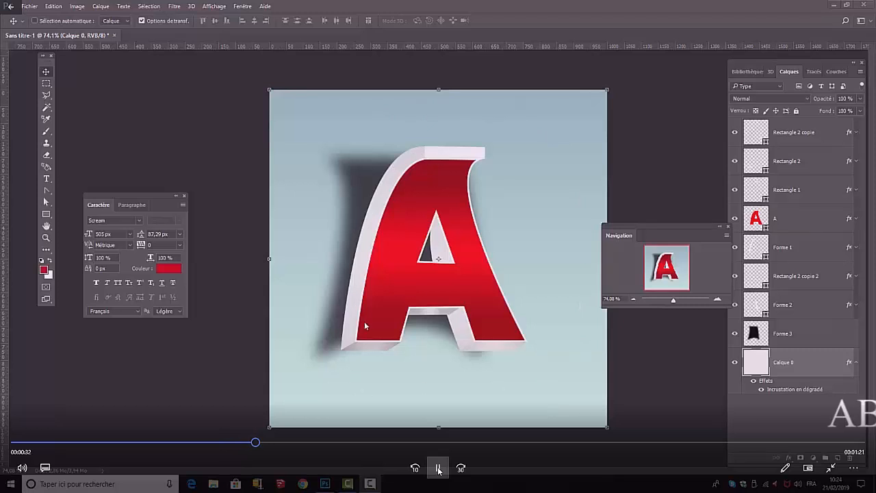
Skim the finished "tv tuto" video through to its last part, then close the player.
left_click(438, 469)
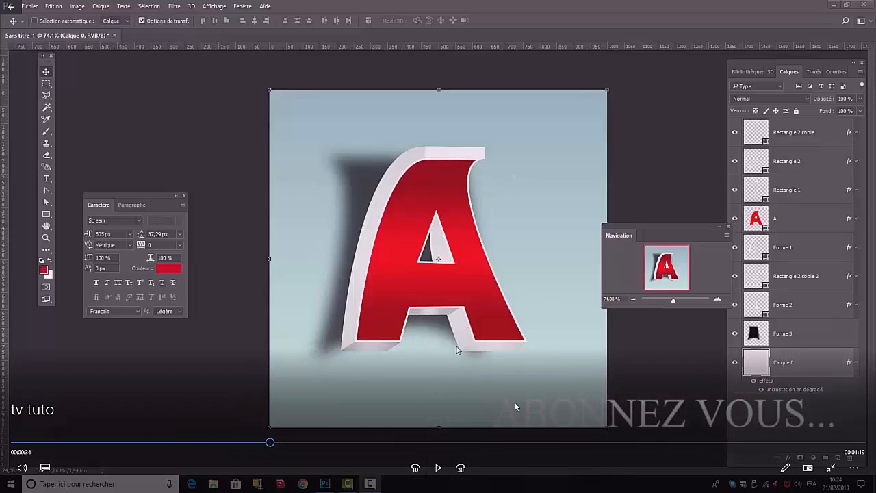
left_click_drag(268, 444, 322, 444)
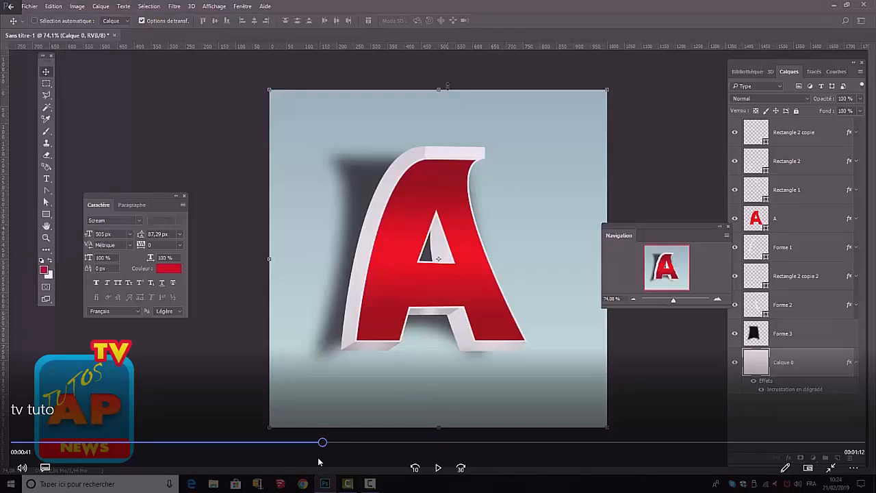
left_click_drag(323, 444, 726, 454)
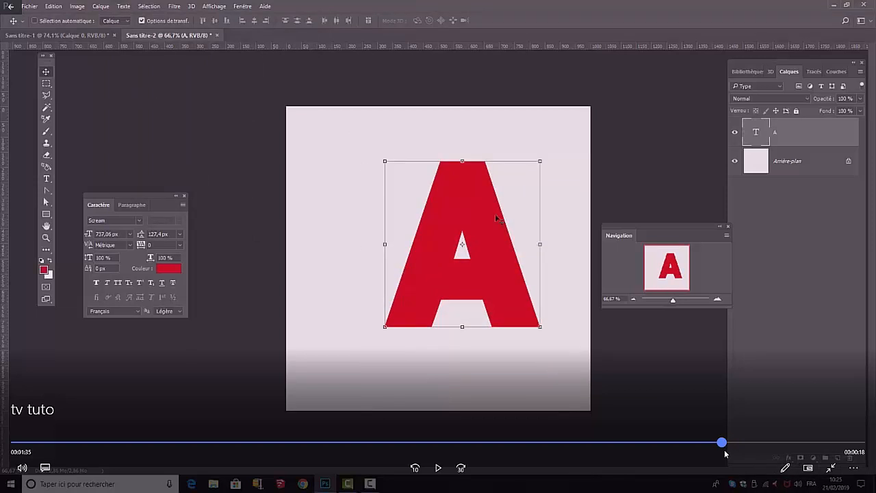
left_click_drag(726, 454, 658, 452)
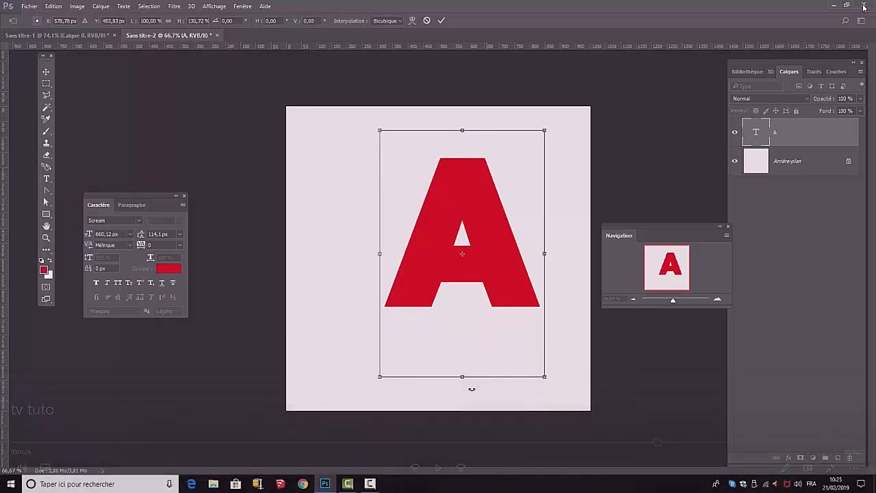
left_click(864, 4)
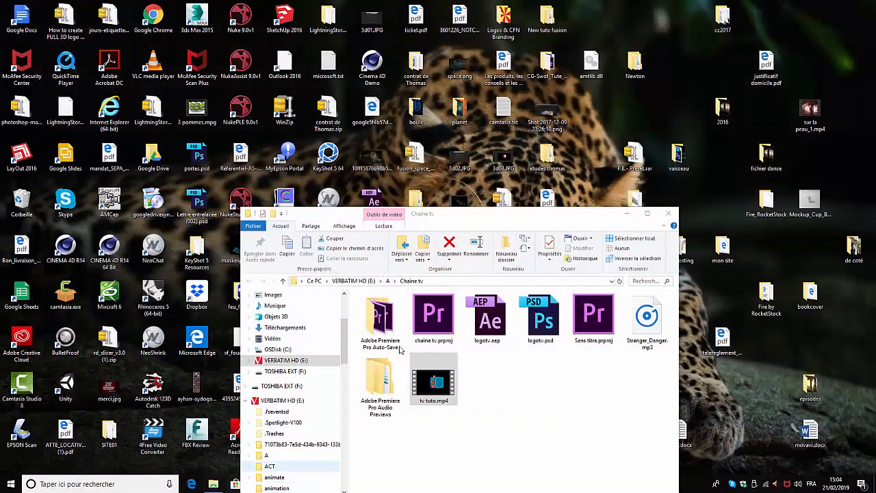
Move the Chaine tv folder window up on the desktop and switch to Photoshop to view the layered logotv.psd logo.
left_click_drag(539, 213, 527, 84)
left_click(369, 484)
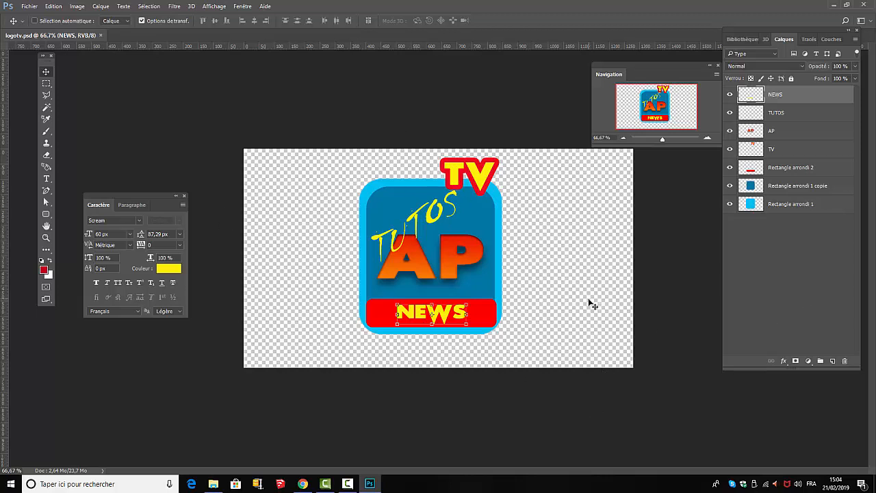
left_click(800, 303)
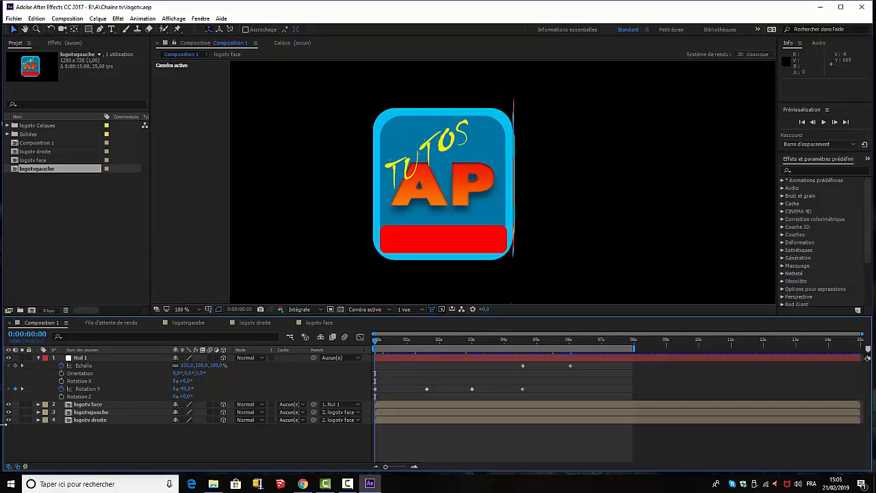
In After Effects, view the logotv face, logotv droite and logotvgauche compositions one after another.
left_click(315, 330)
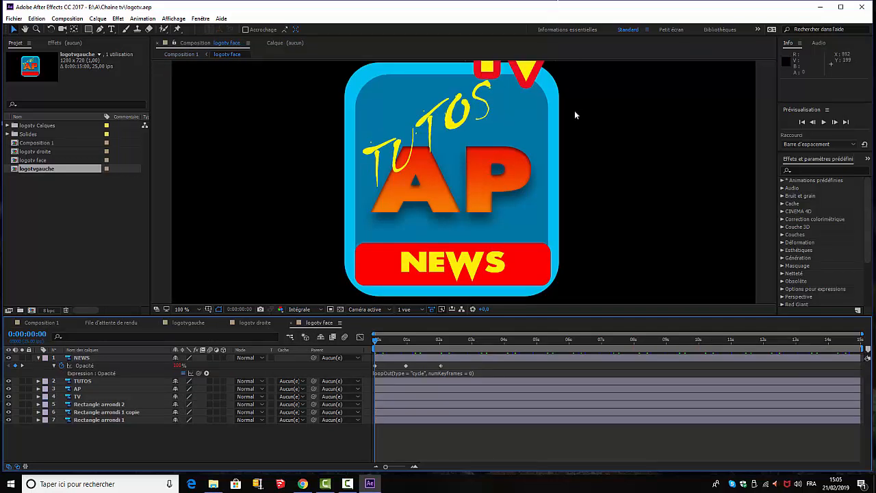
left_click(250, 323)
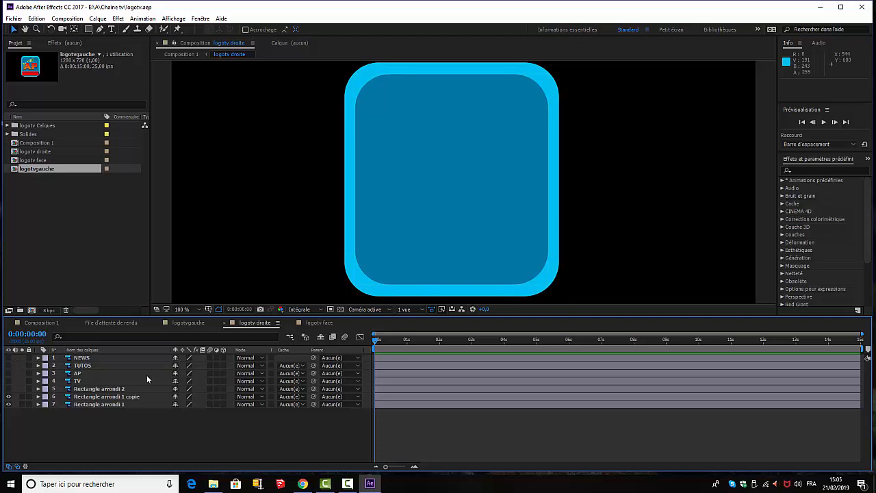
left_click(192, 322)
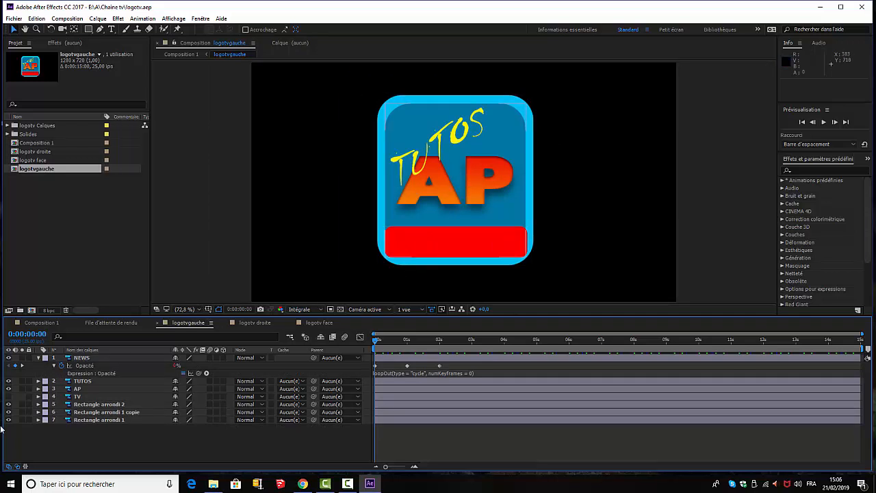
Scrub through the NEWS layer's opacity keyframes in logotvgauche and preview the looping animation from the start.
left_click_drag(380, 341, 439, 356)
left_click(94, 380)
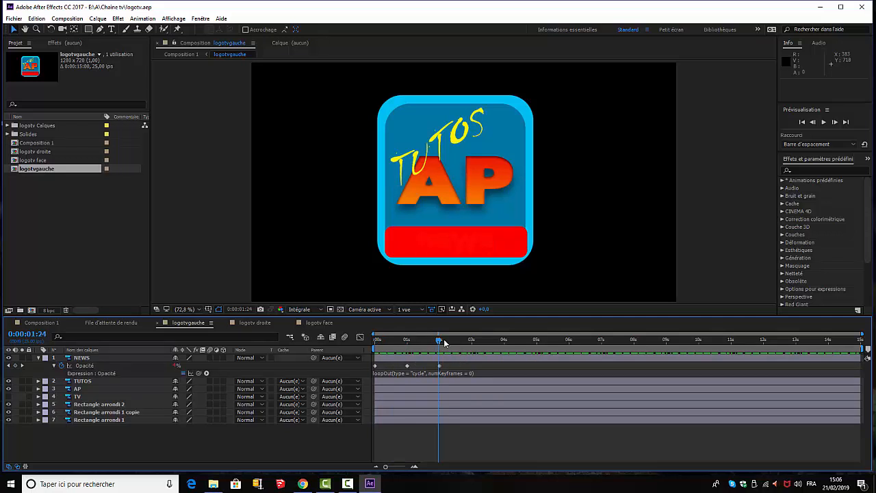
left_click_drag(440, 339, 375, 339)
key("space")
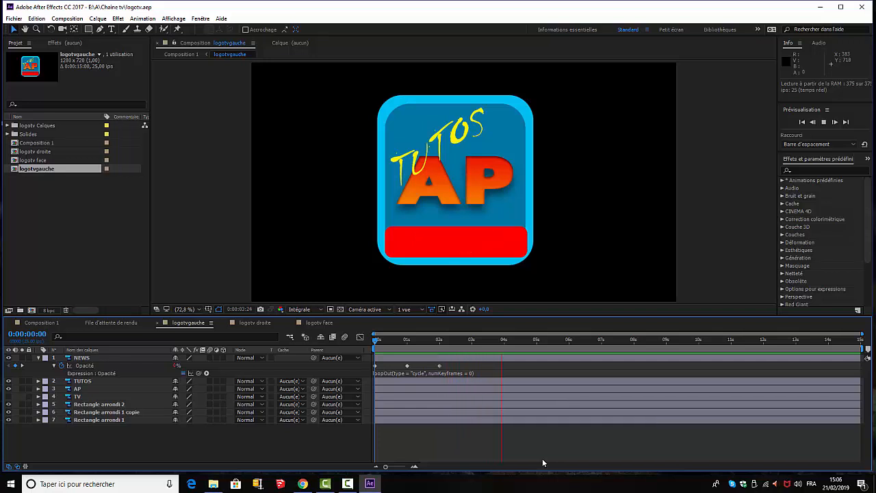
key("space")
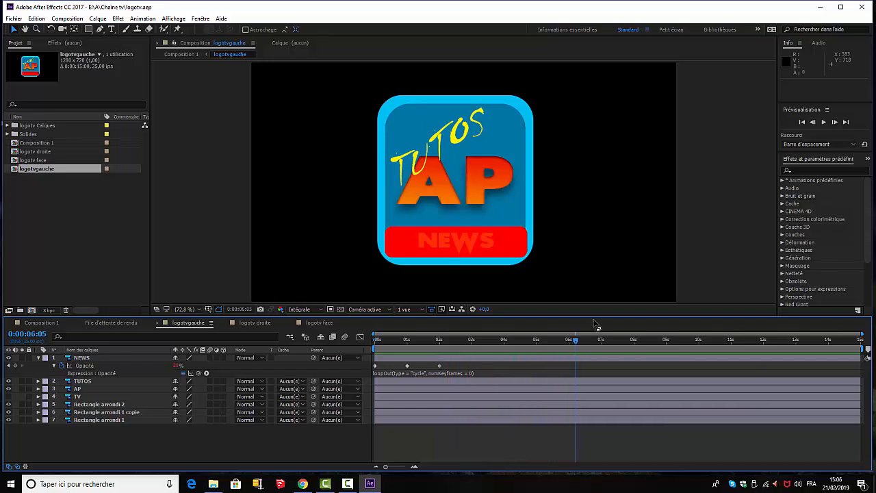
Examine Composition 1's rotating logo from its start, checking how the face, left and right logo layers are assembled.
left_click(47, 323)
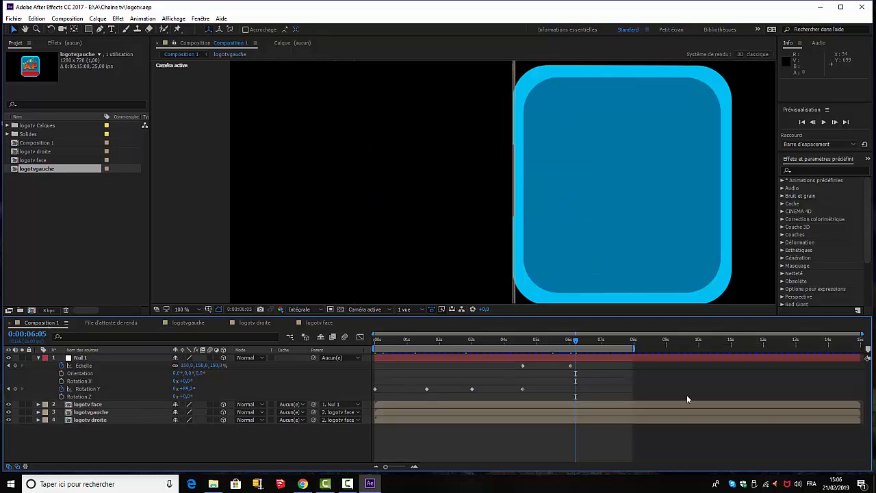
left_click_drag(514, 342, 367, 348)
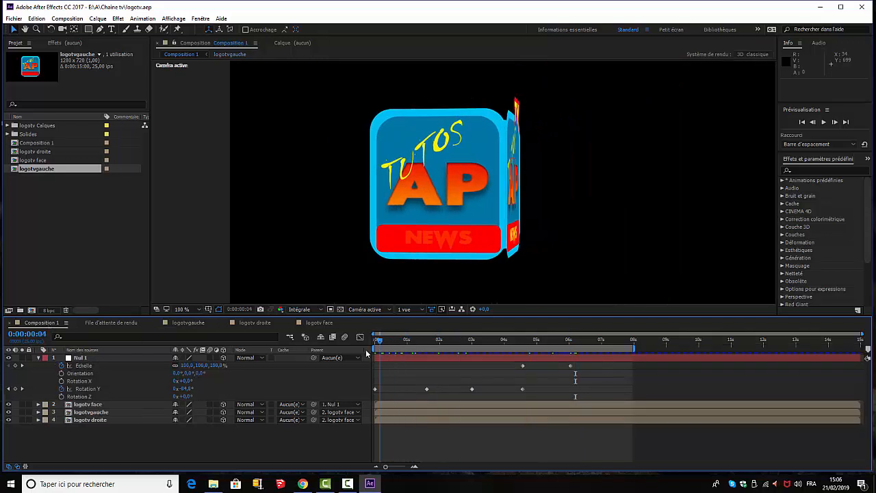
left_click(95, 420)
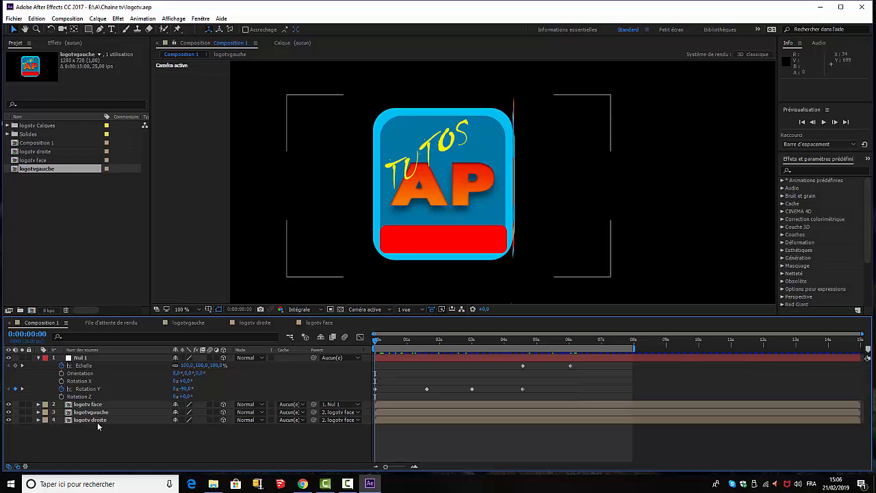
left_click(445, 176)
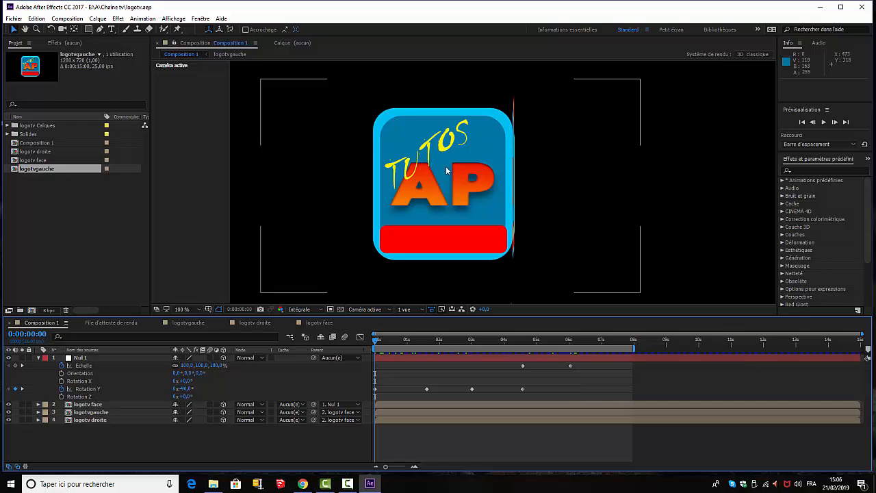
left_click(256, 454)
left_click(89, 420)
left_click(89, 413)
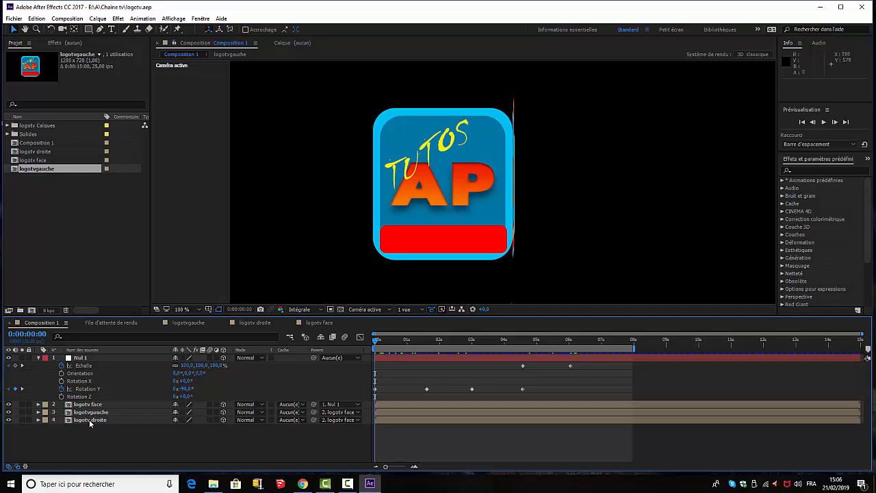
left_click(88, 405)
left_click_drag(373, 339, 370, 396)
left_click_drag(374, 338, 367, 361)
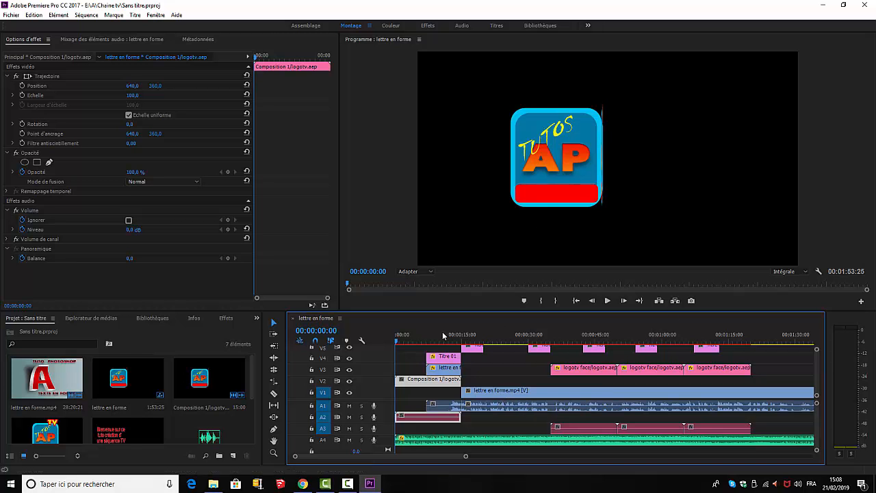
In Premiere Pro, browse the compositions of logotv.aep through the Dynamic Link composition import, then cancel without importing.
left_click(12, 15)
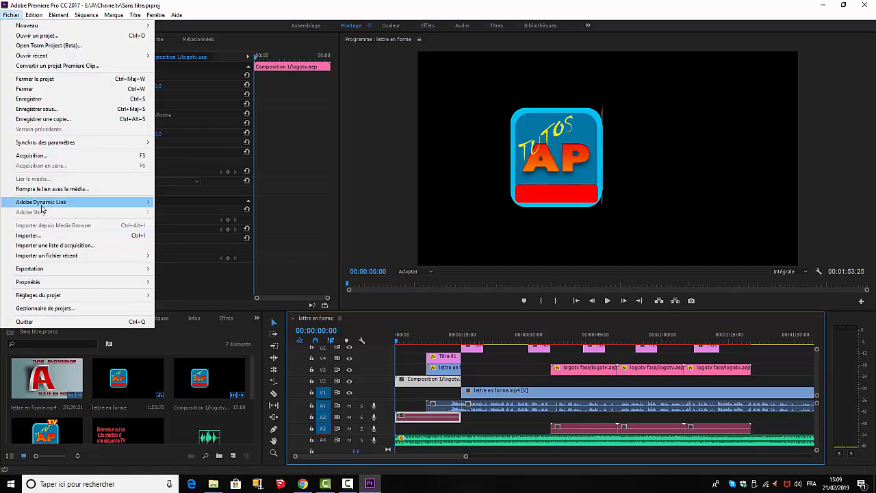
mouse_move(43, 204)
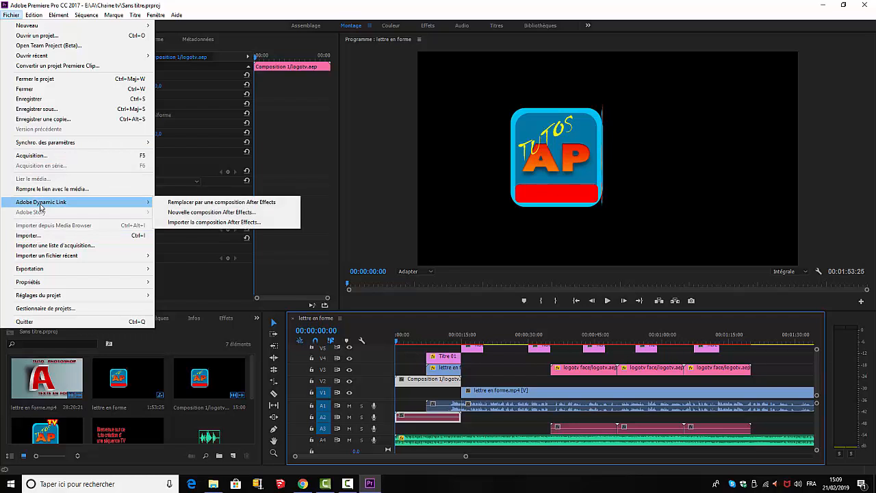
left_click(216, 223)
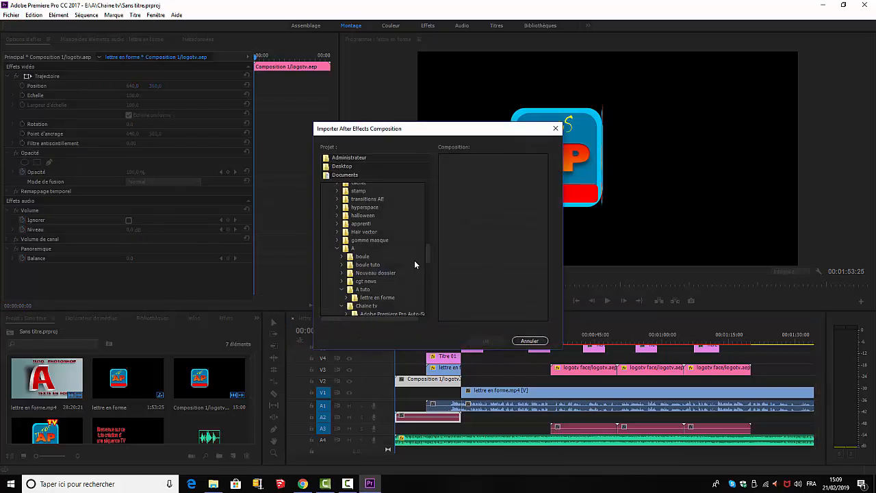
left_click_drag(426, 246, 429, 261)
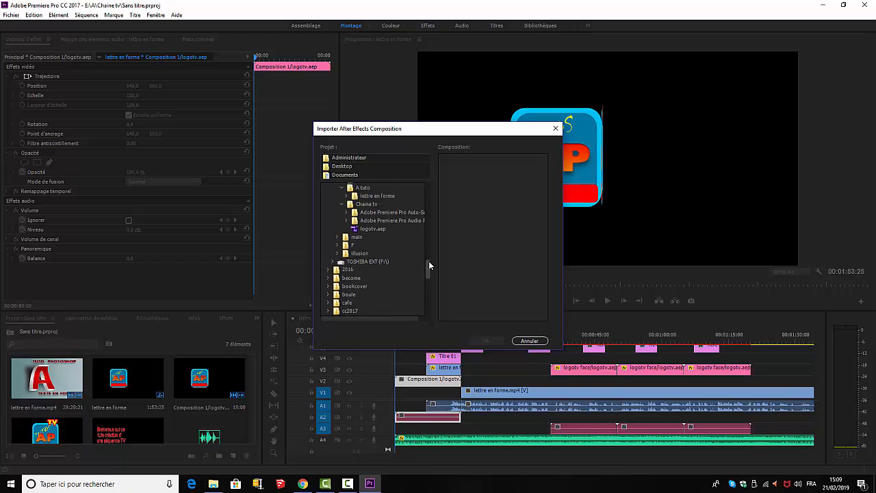
left_click(368, 229)
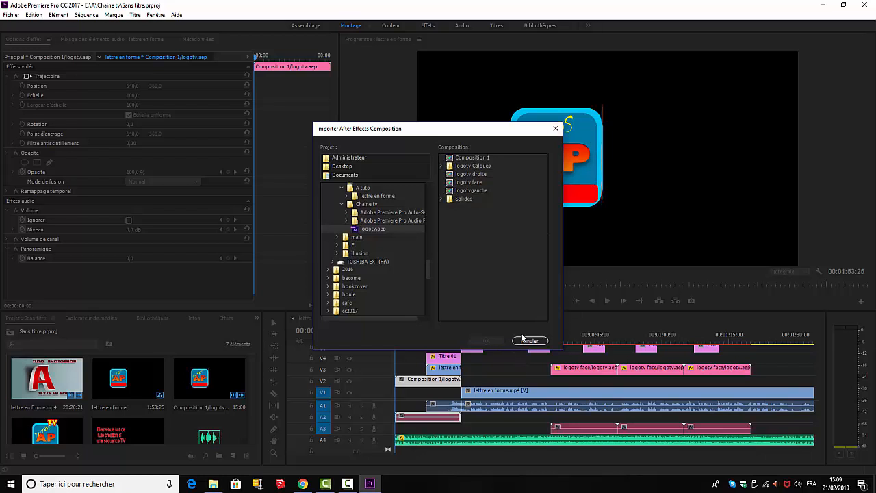
key("Escape")
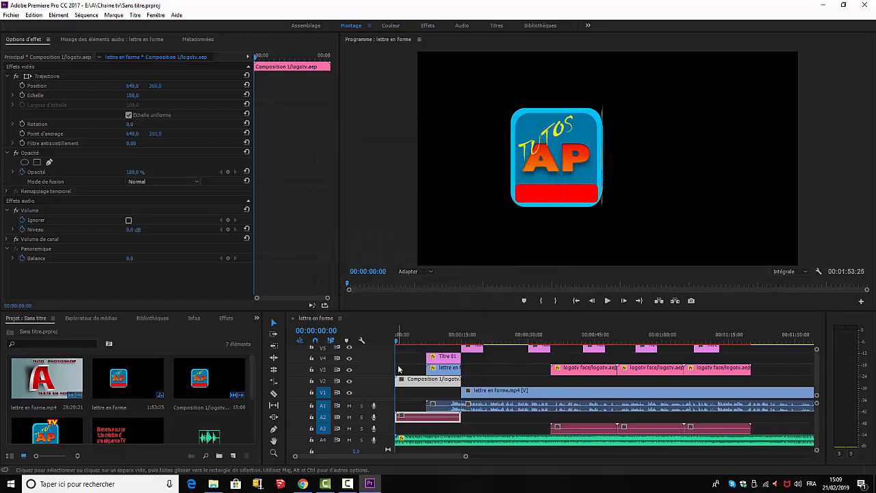
Scrub the "lettre en forme" sequence from its start to 00:00:39:08 and play the part with the corner logo overlay.
left_click(395, 341)
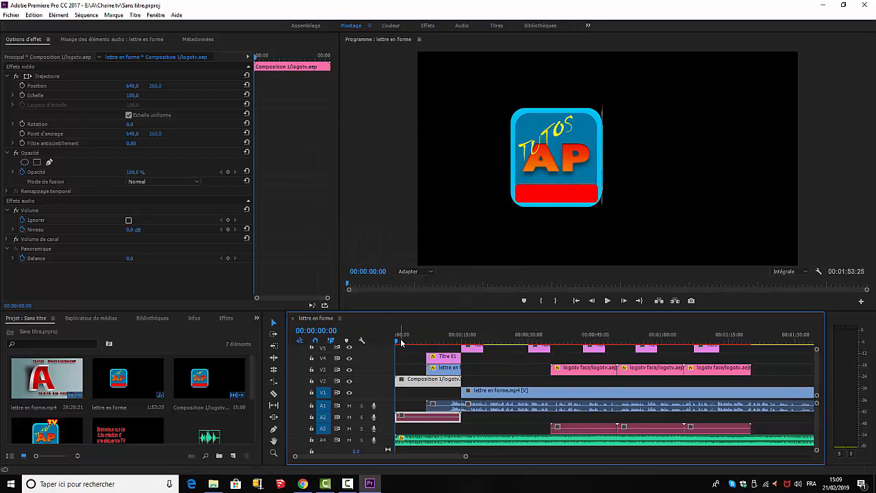
mouse_move(397, 343)
left_mouse_down()
mouse_move(430, 343)
mouse_move(384, 350)
left_mouse_up()
left_click_drag(397, 343, 567, 348)
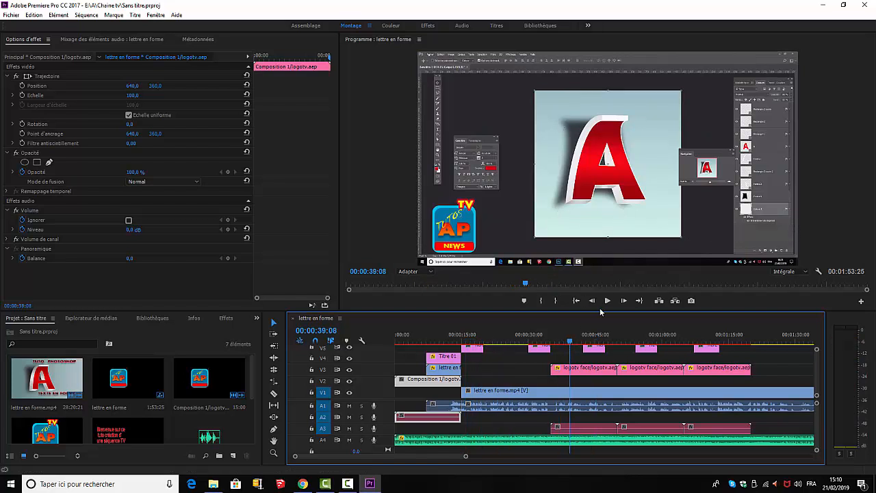
left_click(608, 302)
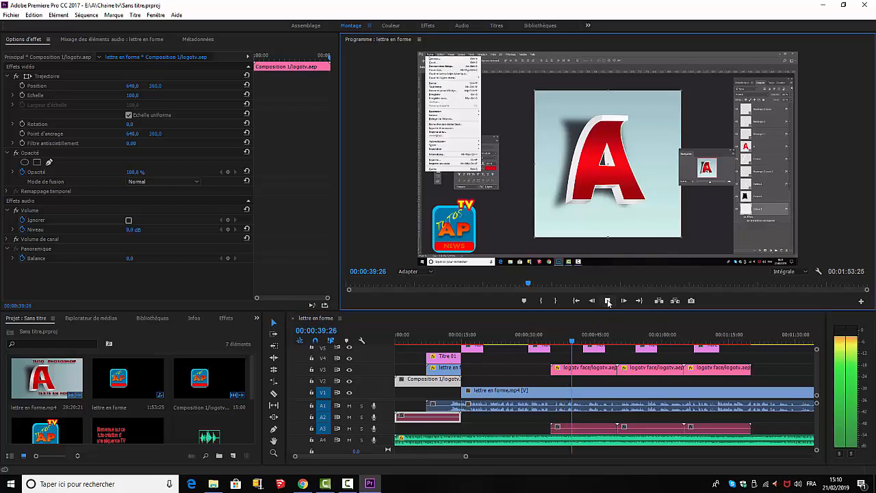
left_click(608, 302)
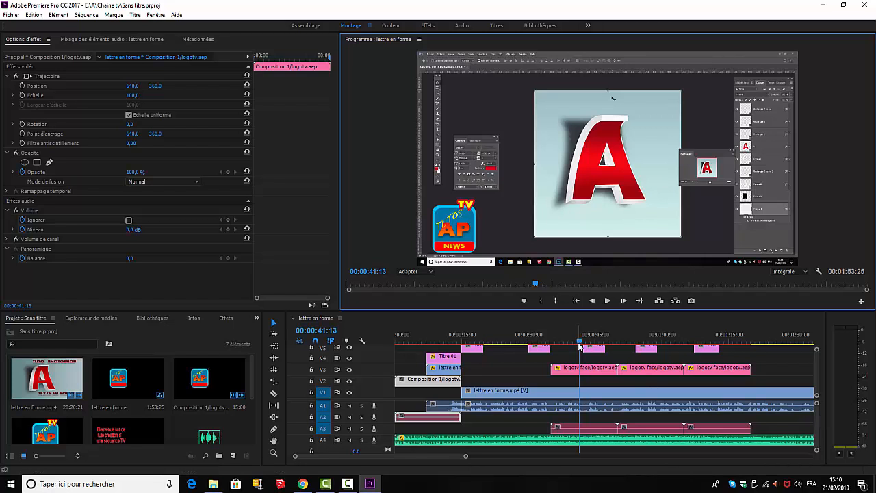
Return to the welcome title at 00:00:11:11 and play the inset video's enlargement.
left_click_drag(580, 340, 447, 374)
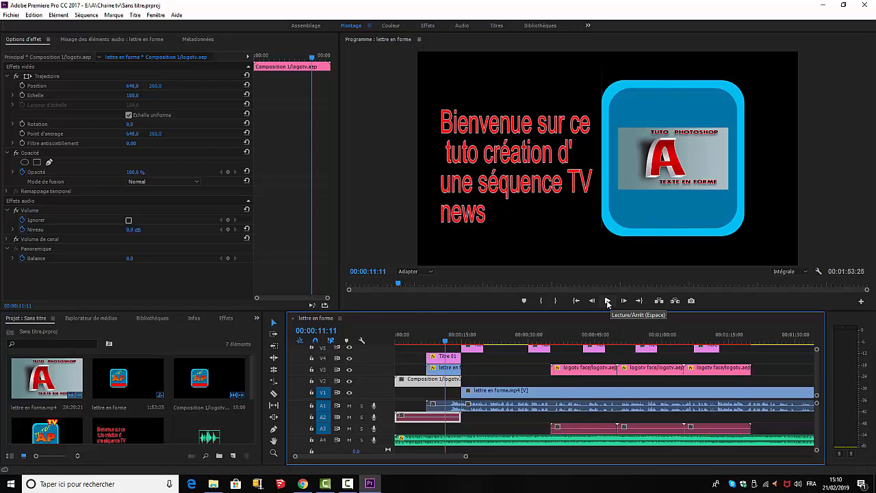
left_click(608, 302)
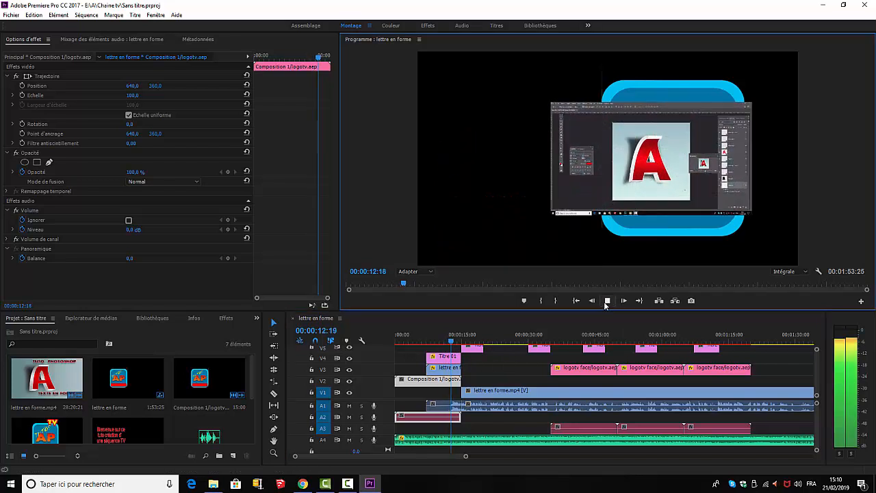
left_click(607, 302)
Scrub back and forth between the welcome title and the full-screen tutorial clip to review the intro transition.
left_click(446, 341)
mouse_move(441, 346)
left_mouse_down()
mouse_move(452, 349)
mouse_move(438, 347)
left_mouse_up()
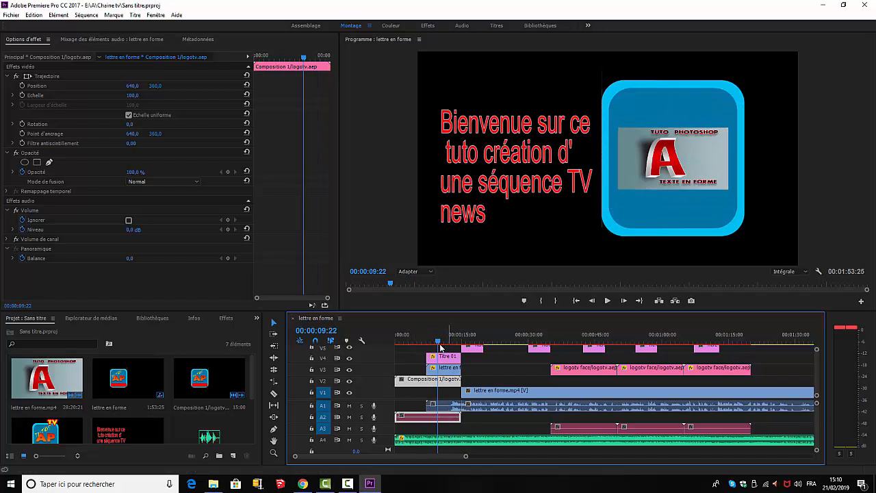
left_click(439, 342)
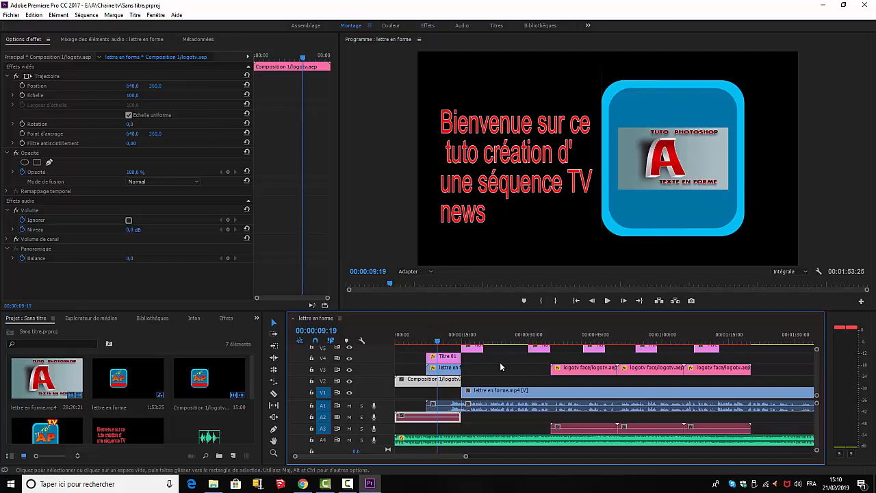
left_click_drag(440, 344, 464, 340)
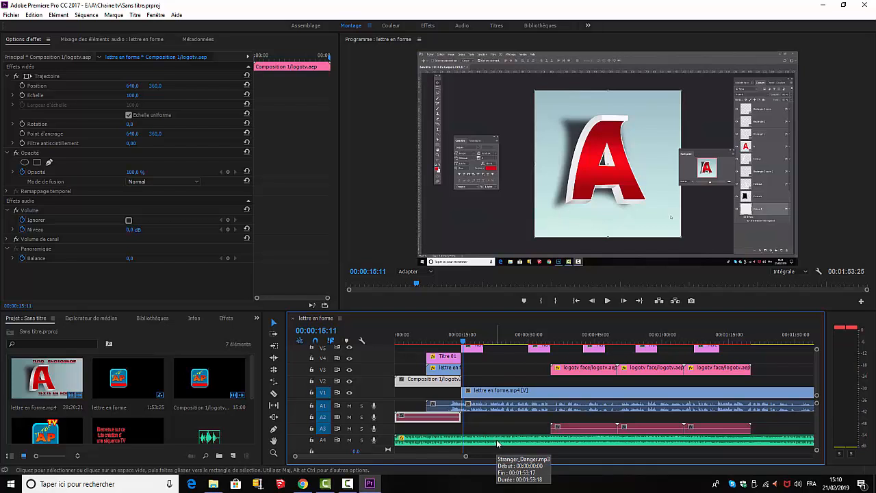
left_click_drag(464, 343, 452, 379)
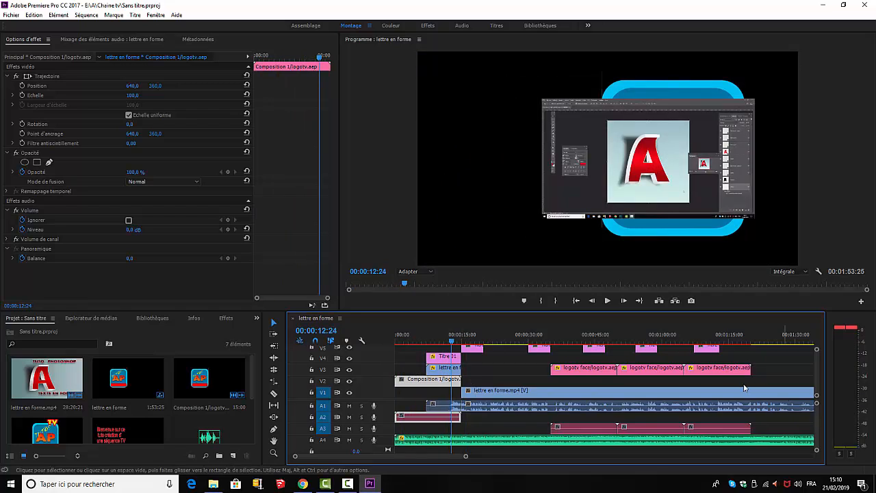
Play the transition to the full-screen tutorial clip through 00:00:17:24 and return the playhead to the sequence start.
left_click(608, 301)
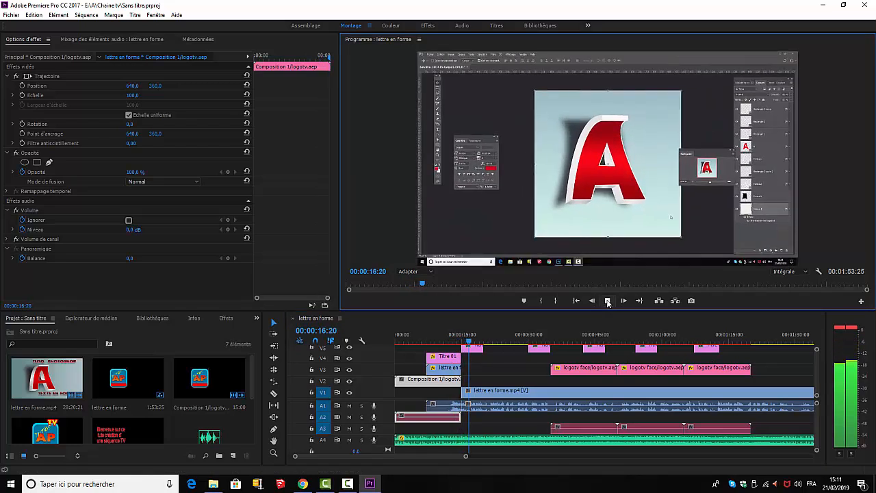
left_click(608, 301)
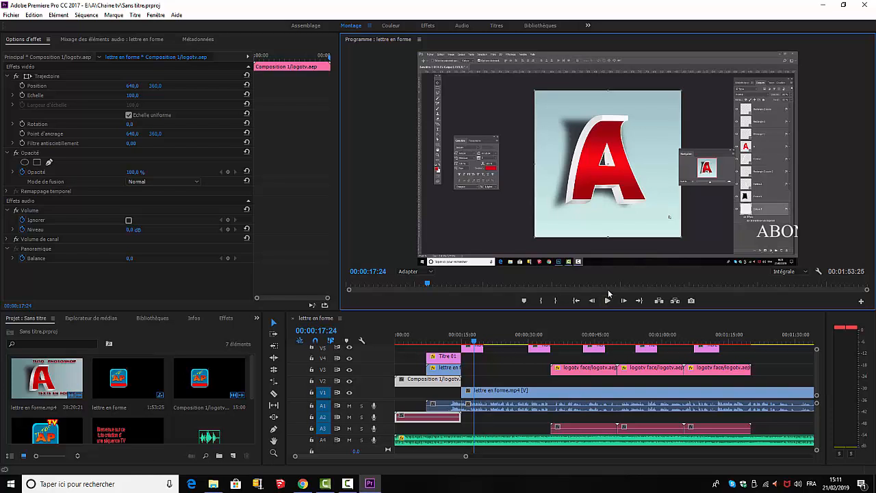
left_click_drag(476, 344, 376, 346)
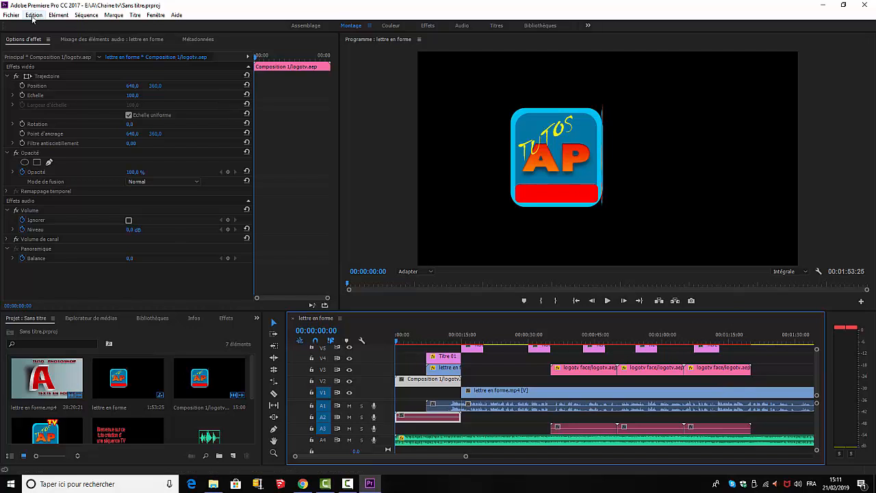
Open the media export settings for the "lettre en forme" sequence, review the available formats with H.264 kept, and close them without exporting.
left_click(11, 16)
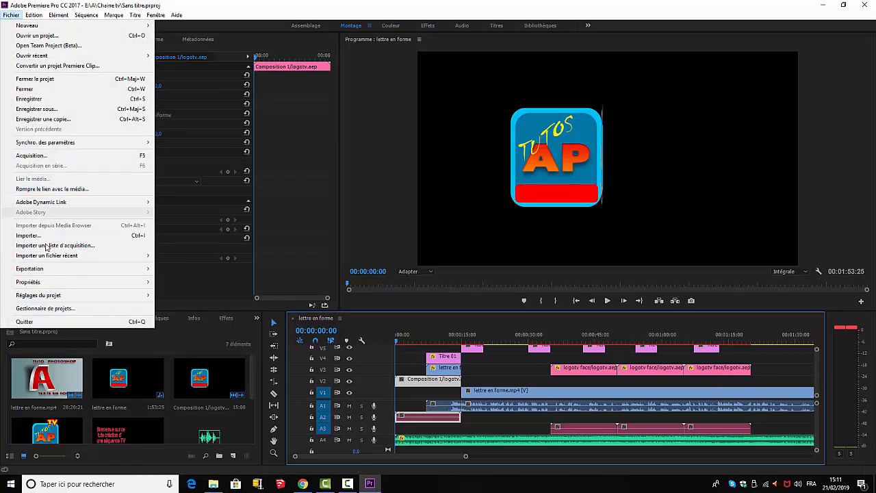
mouse_move(52, 269)
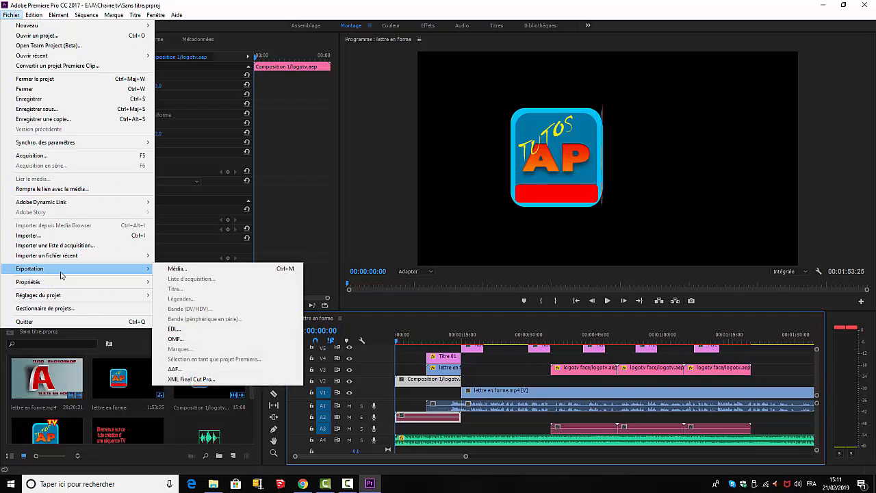
left_click(179, 270)
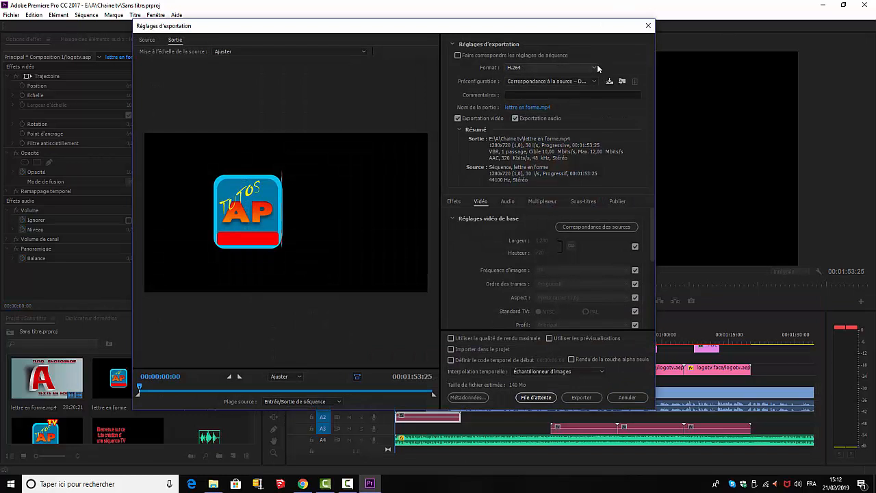
left_click(594, 69)
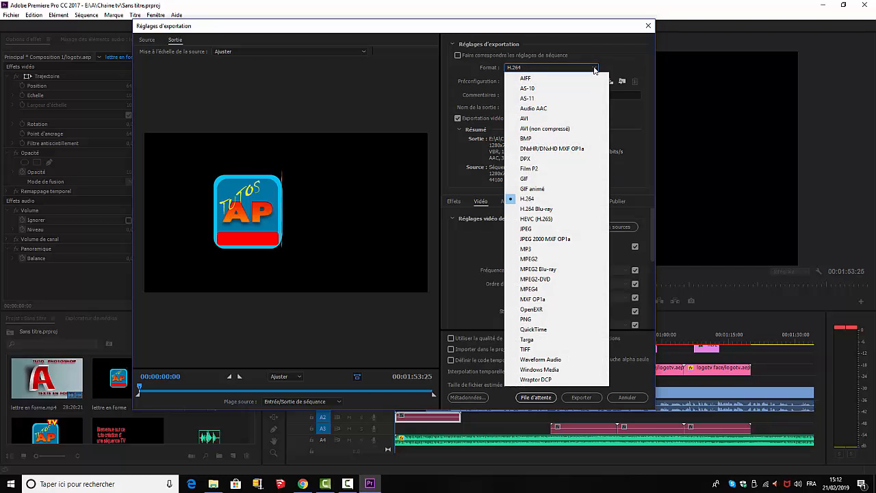
left_click(594, 68)
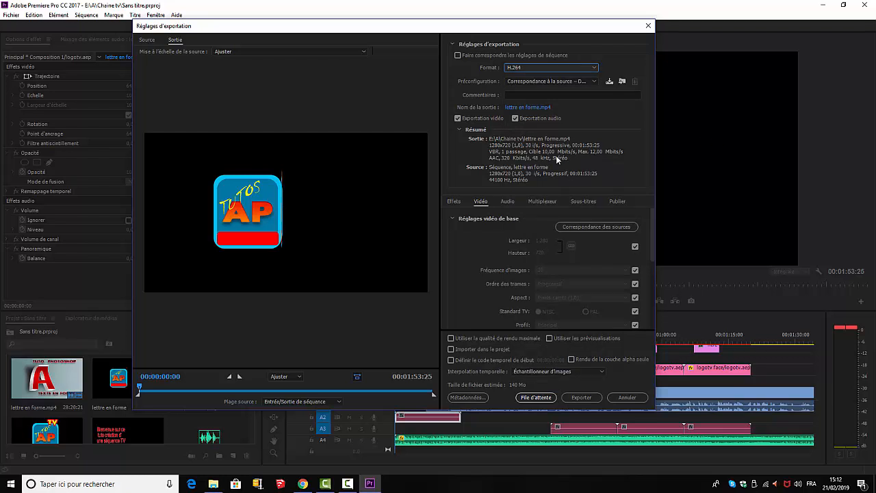
left_click_drag(654, 242, 651, 199)
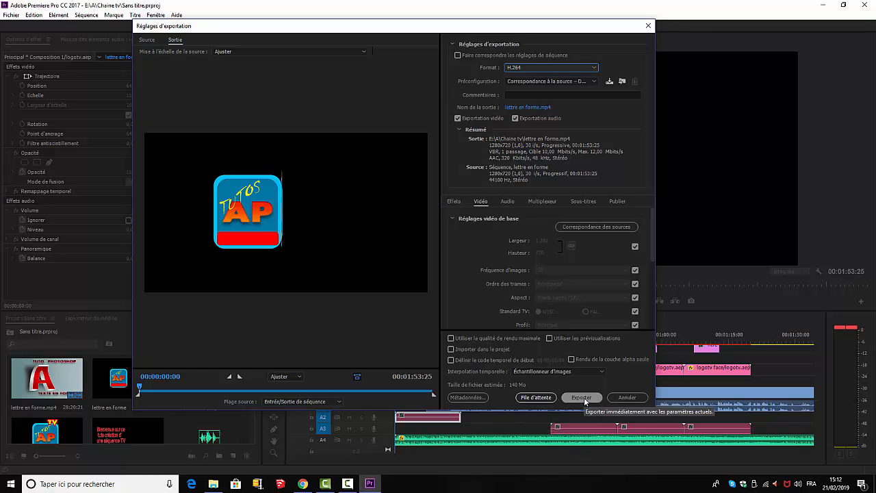
left_click(648, 26)
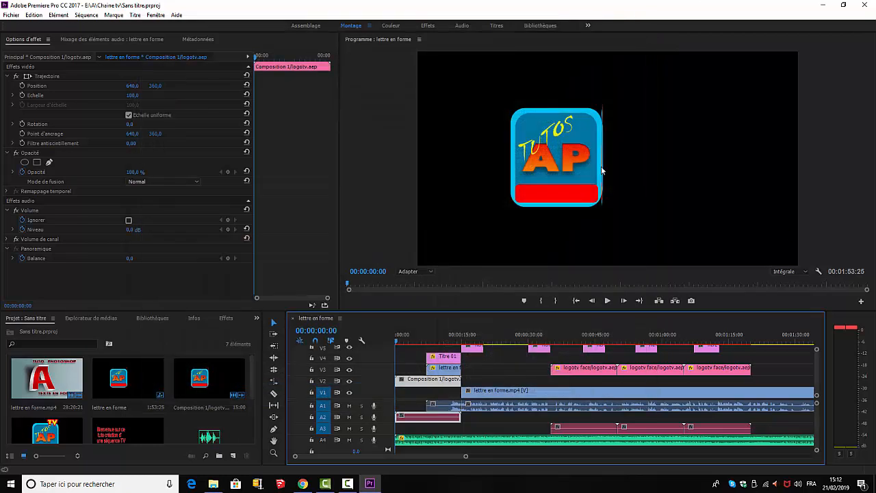